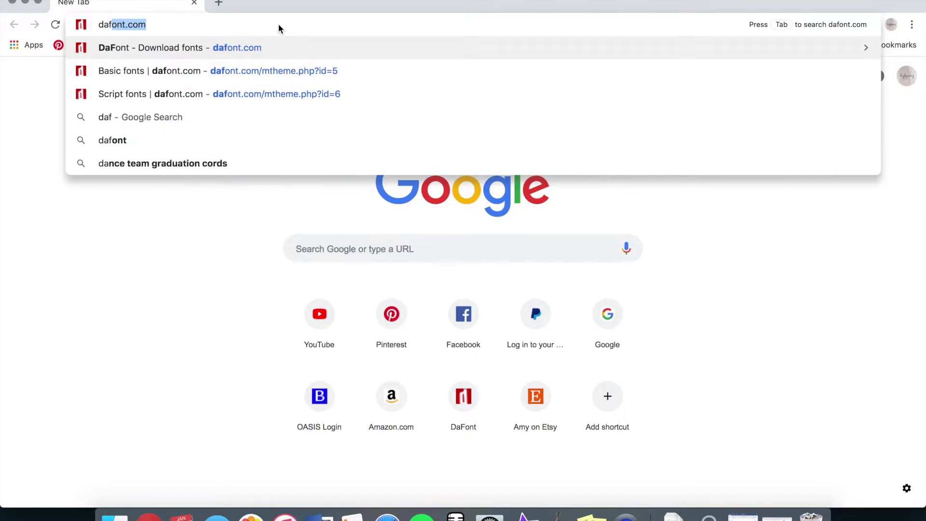
Step: Load dafont.com and open the Script font category
text(n)
key(Return)
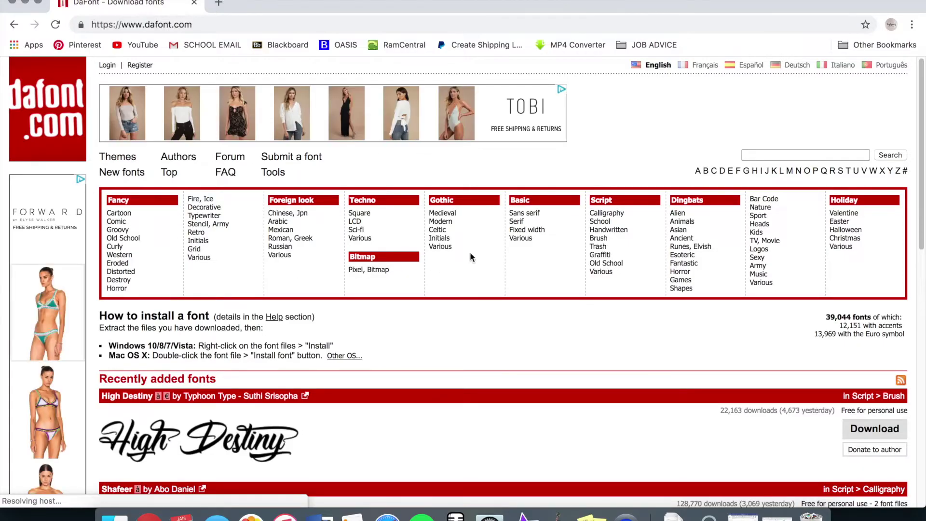
click(632, 204)
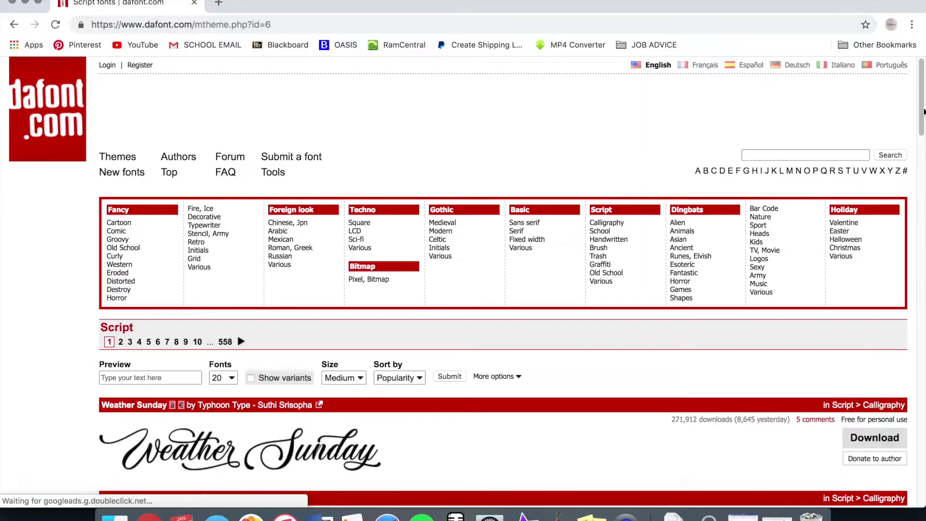
scroll(923, 112, down, 4)
drag(924, 112, 920, 74)
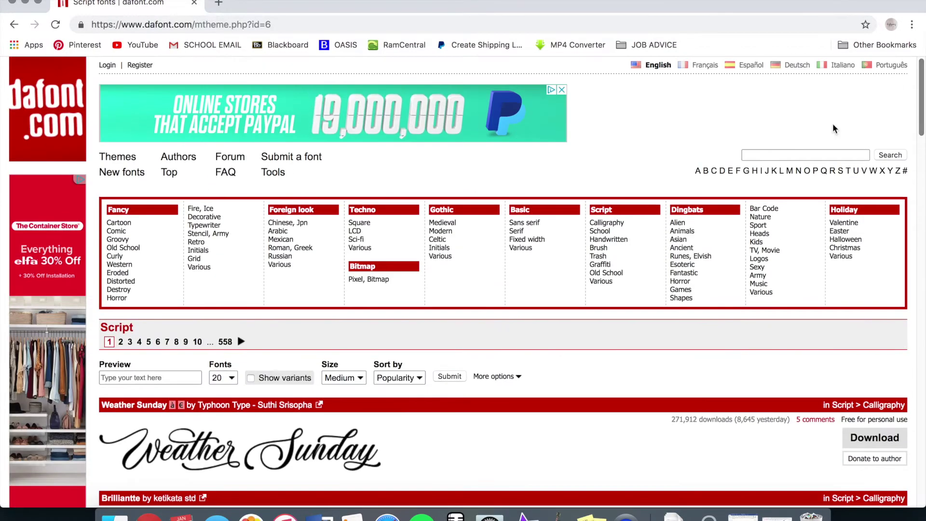
Step: Switch to the Basic category and place the cursor in the custom preview text field
click(546, 211)
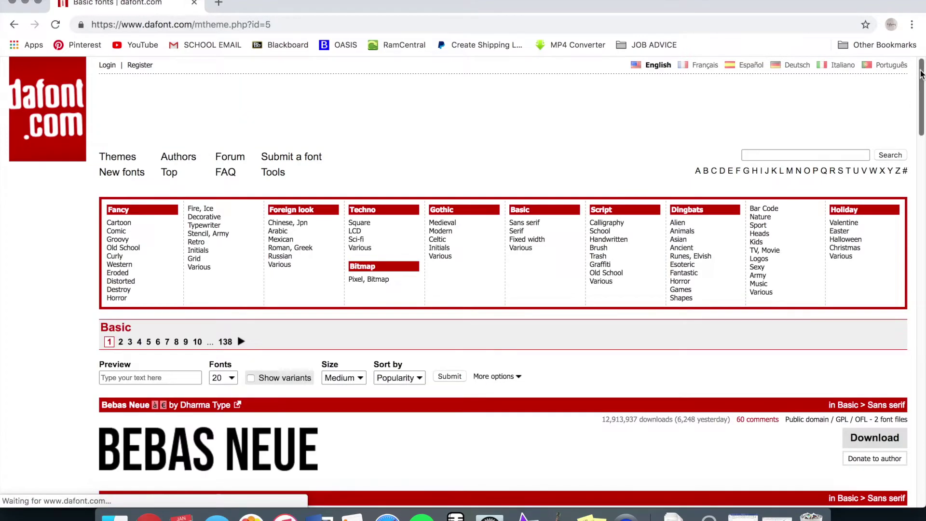
scroll(913, 101, down, 6)
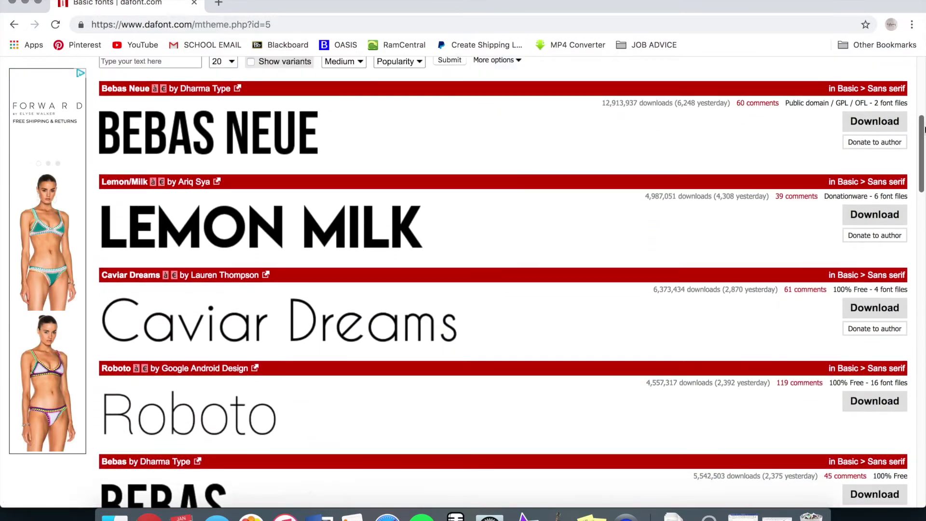
scroll(922, 91, up, 4)
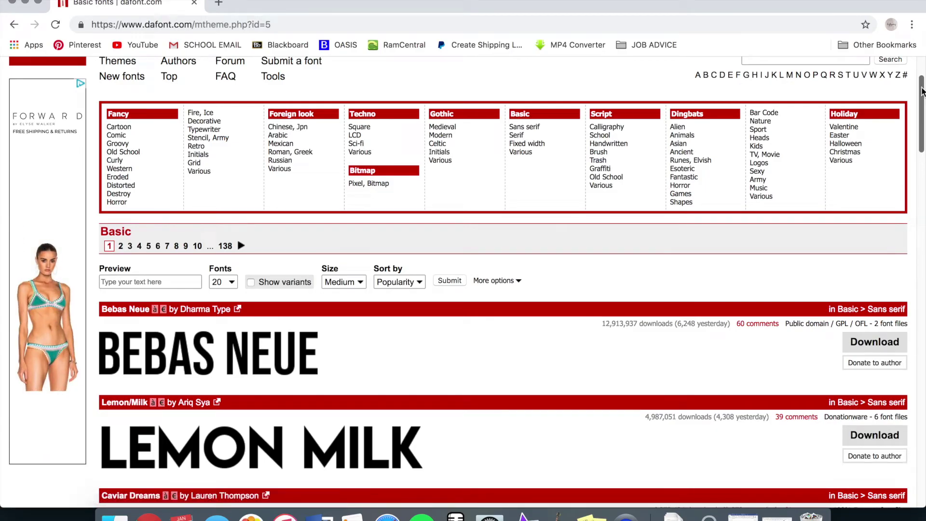
click(148, 281)
Step: Preview the Basic fonts with the text 'i love you'
text(i lov)
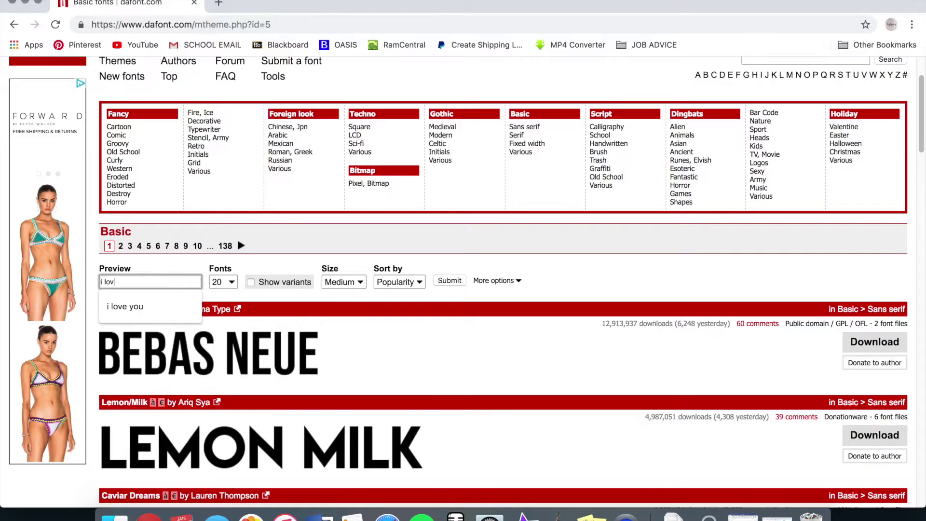
text(e you)
key(Return)
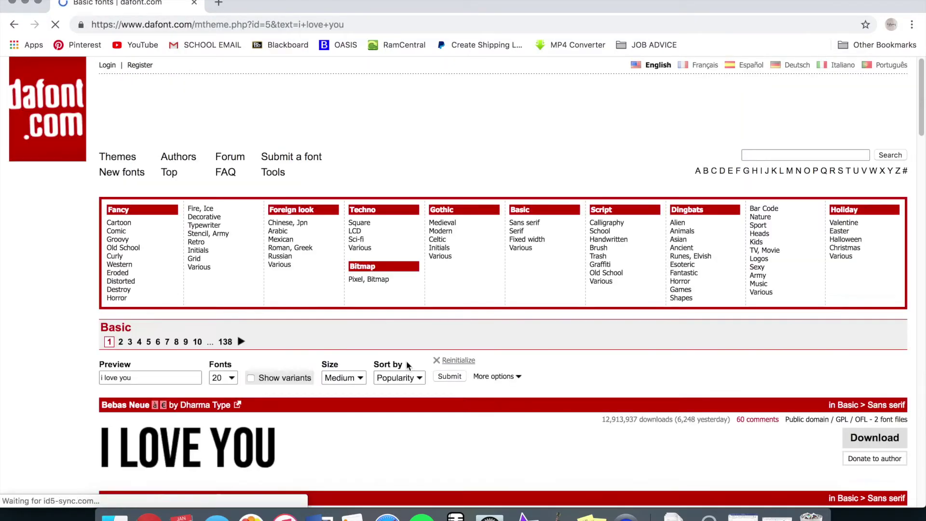
drag(923, 88, 922, 156)
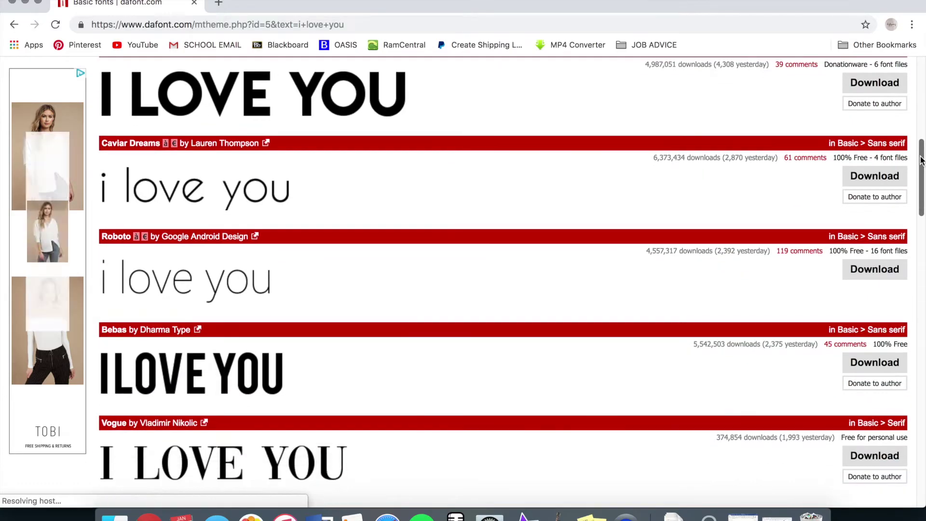
scroll(484, 282, up, 7)
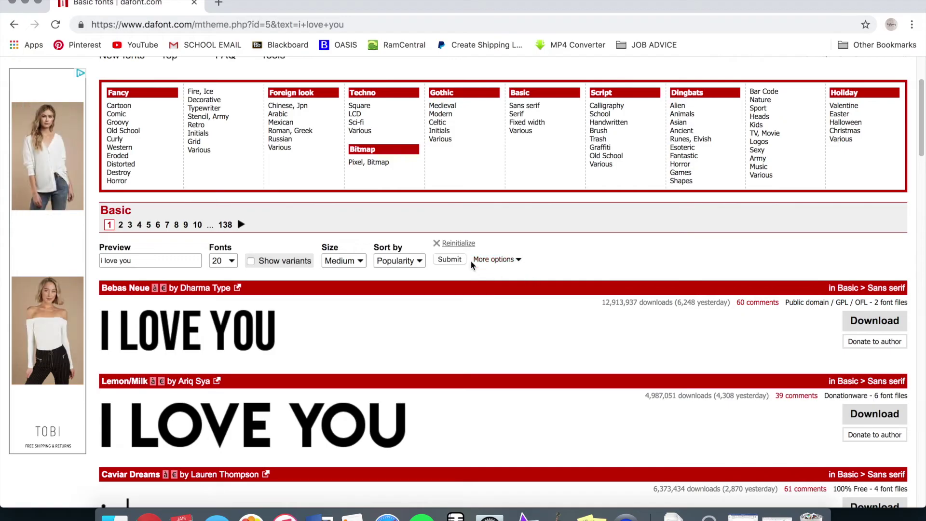
Step: Filter the list to Public domain / GPL / OFL and 100% Free fonts
click(510, 259)
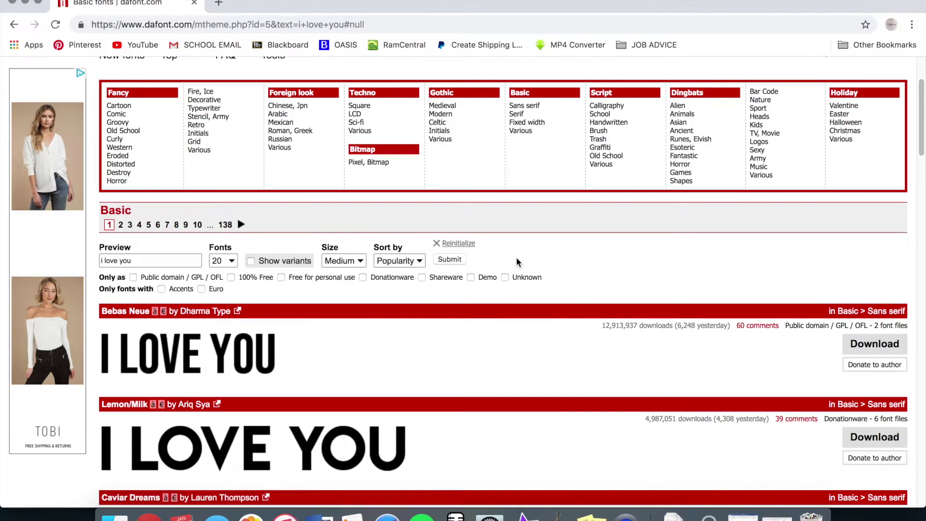
click(133, 277)
click(231, 277)
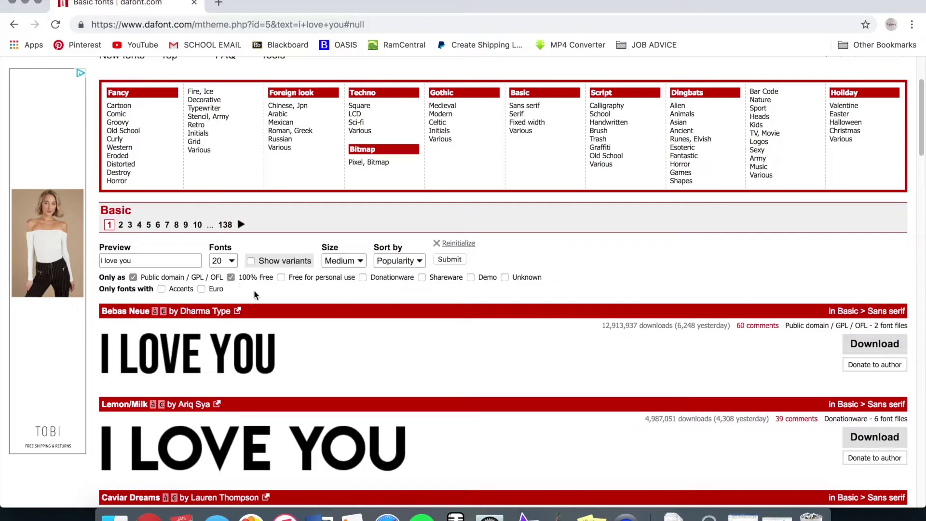
click(448, 258)
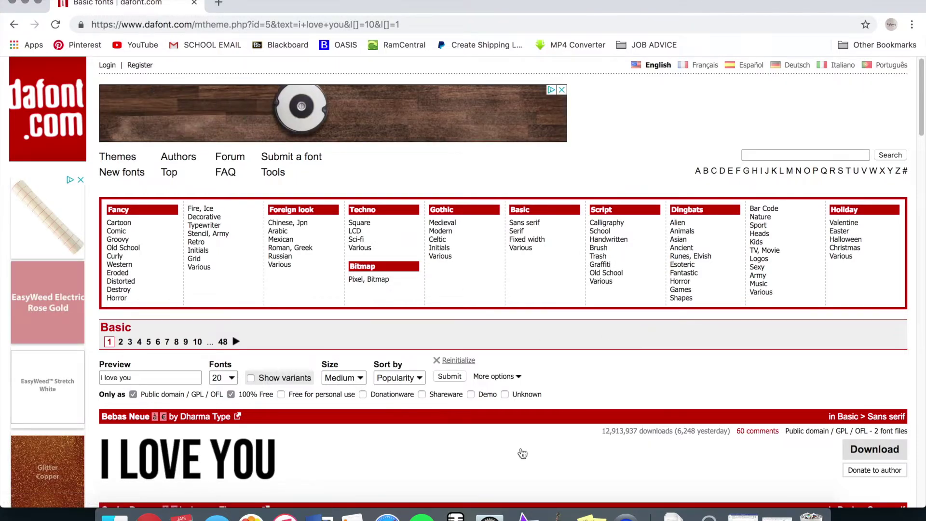
Step: Scroll the filtered list and open the Caviar Dreams font page
drag(921, 96, 922, 121)
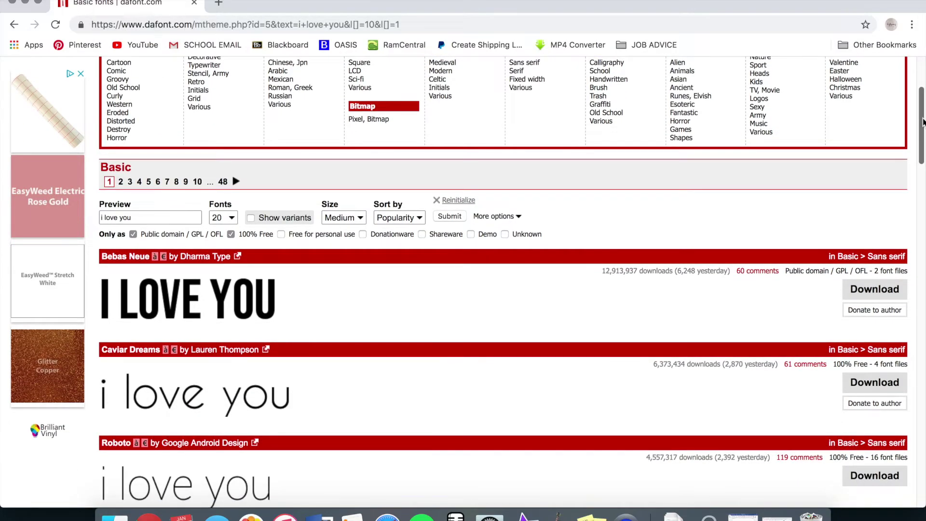
scroll(582, 172, down, 3)
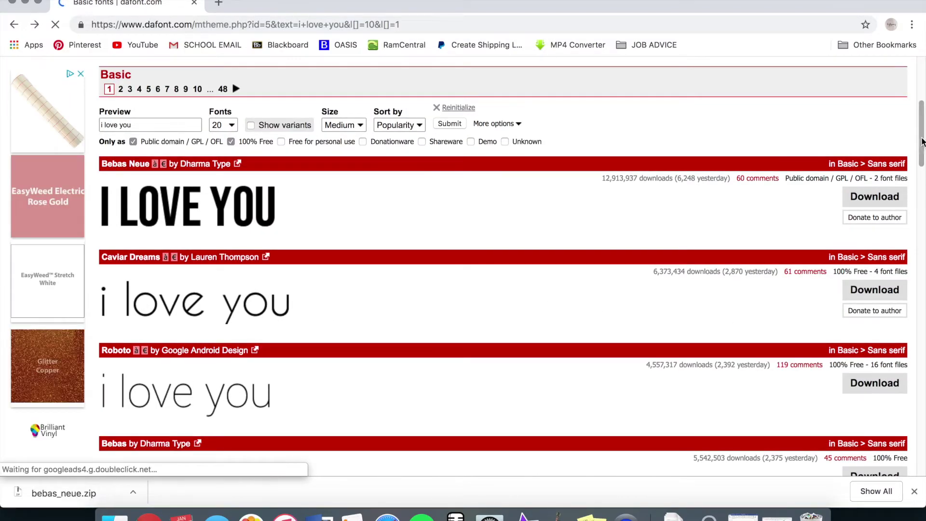
mouse_move(921, 141)
mouse_down()
mouse_move(921, 212)
mouse_move(923, 147)
mouse_up()
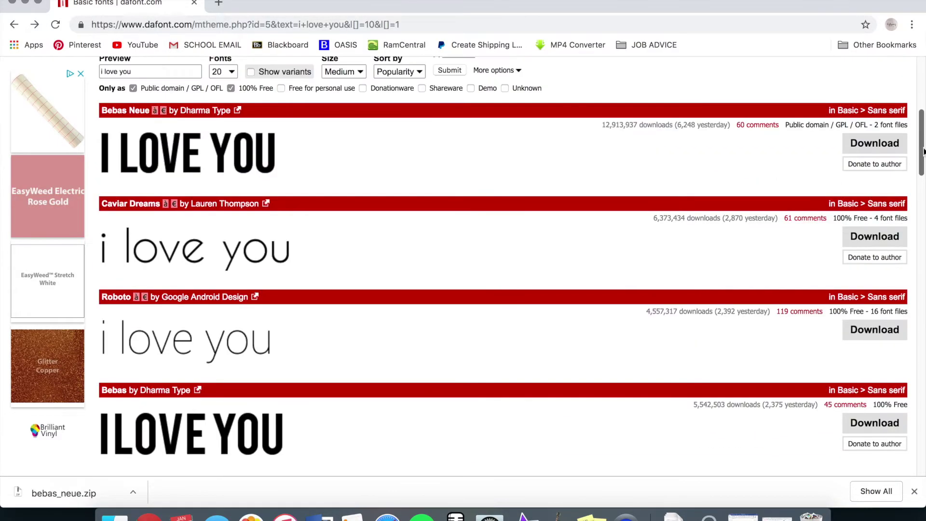
click(270, 253)
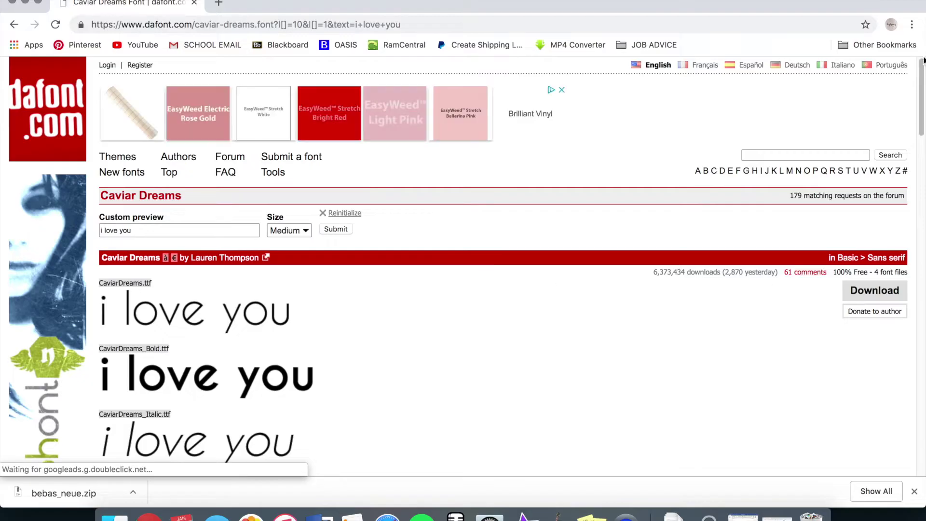
Step: Download the Caviar Dreams font as caviar_dreams.zip
drag(922, 72, 923, 130)
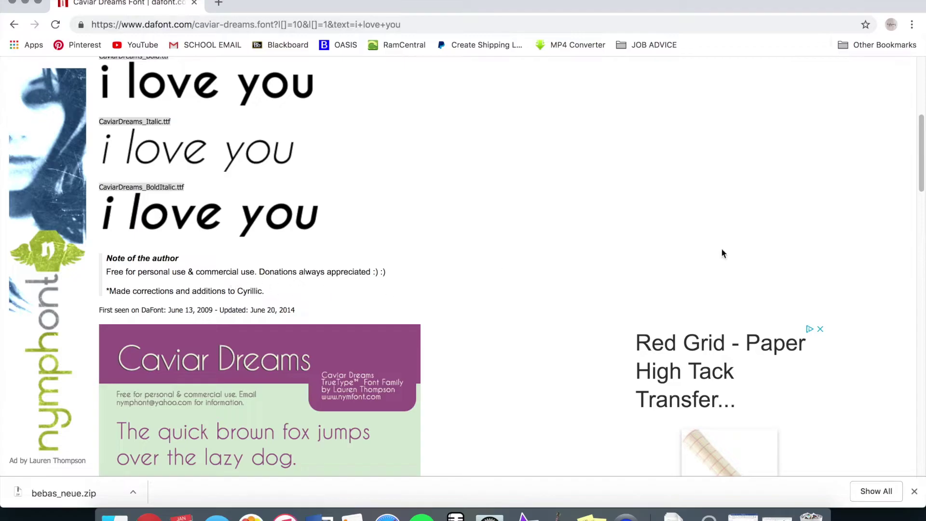
drag(921, 154, 909, 96)
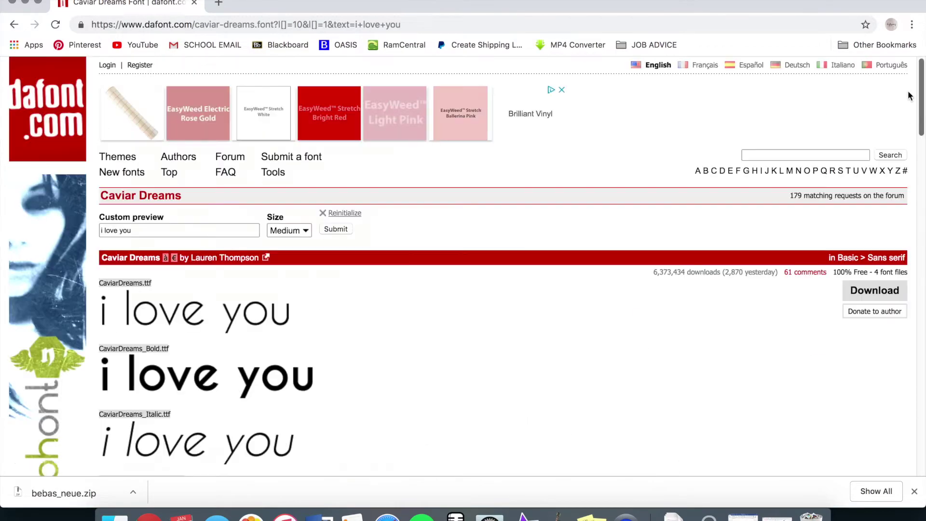
click(875, 294)
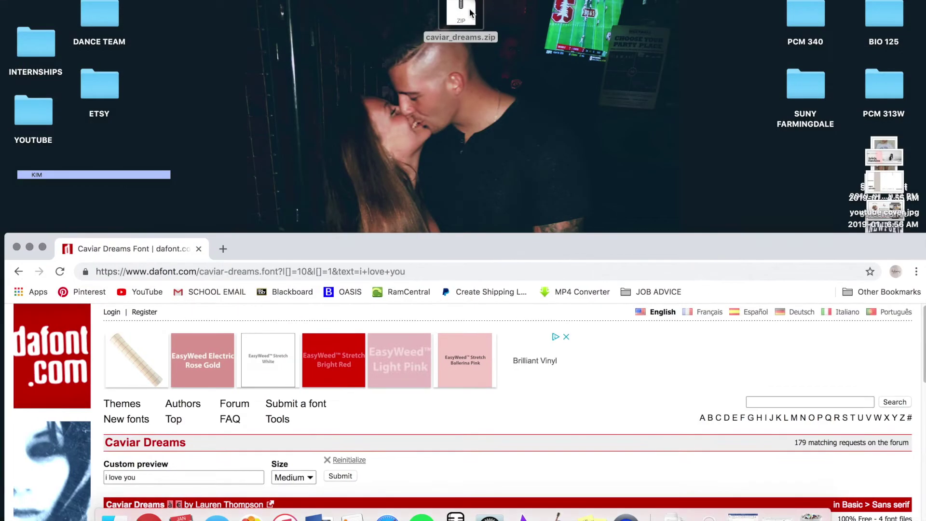
Step: Unzip caviar_dreams.zip on the desktop and open the extracted caviar_dreams folder
drag(472, 15, 733, 117)
double_click(729, 117)
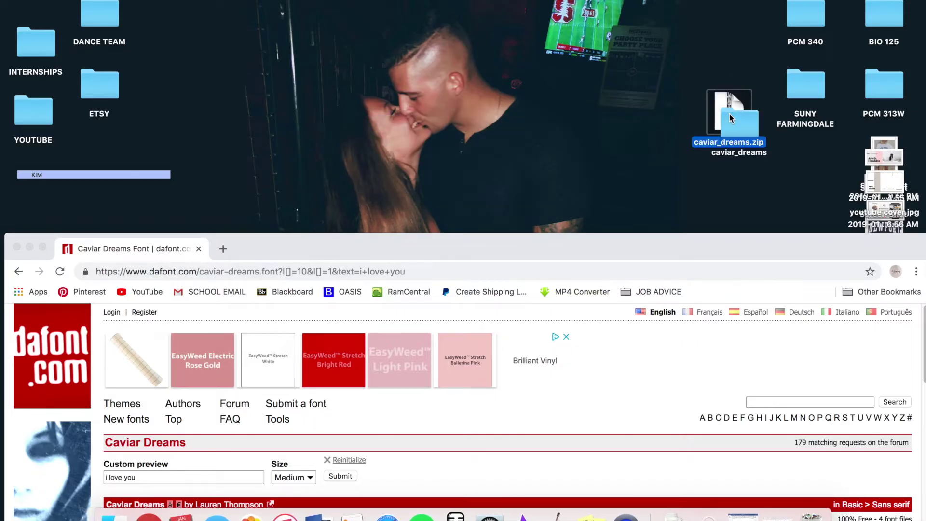
drag(731, 118, 687, 65)
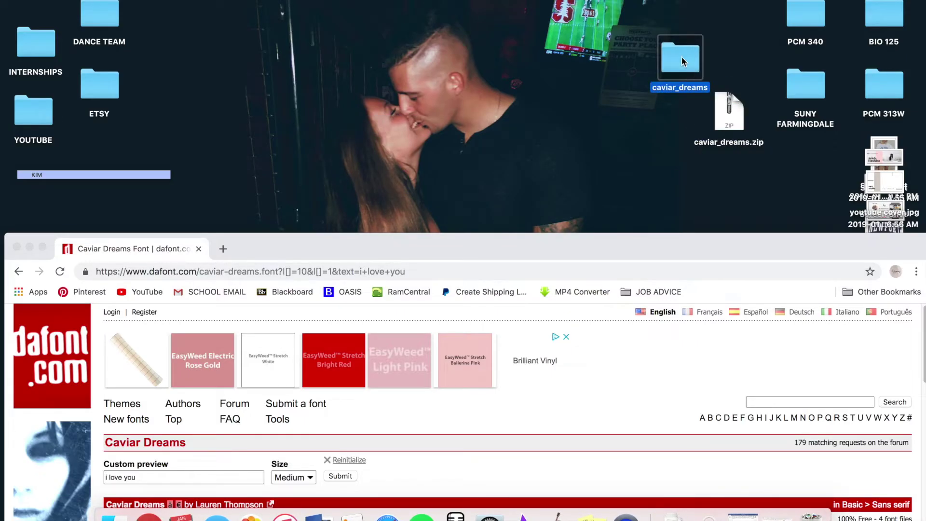
double_click(681, 57)
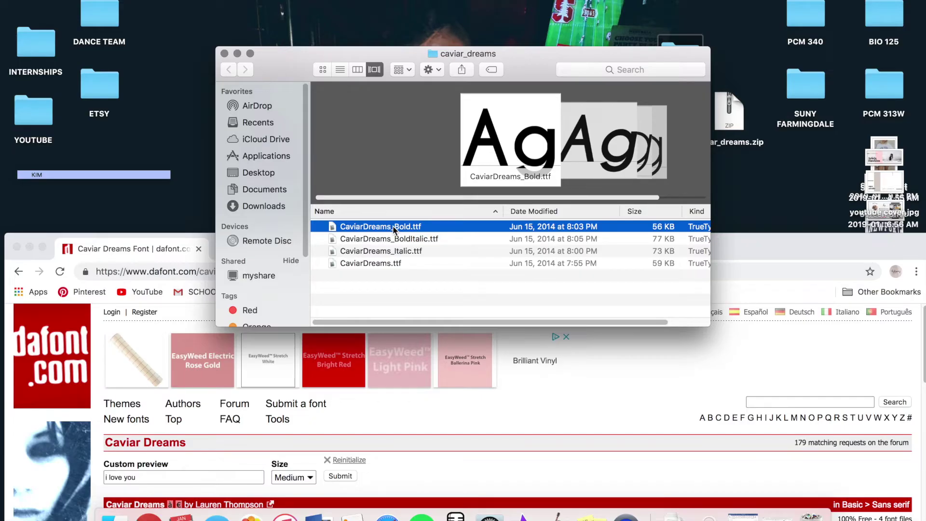
Step: Install the Caviar Dreams Bold and Bold Italic styles via Font Book
click(394, 238)
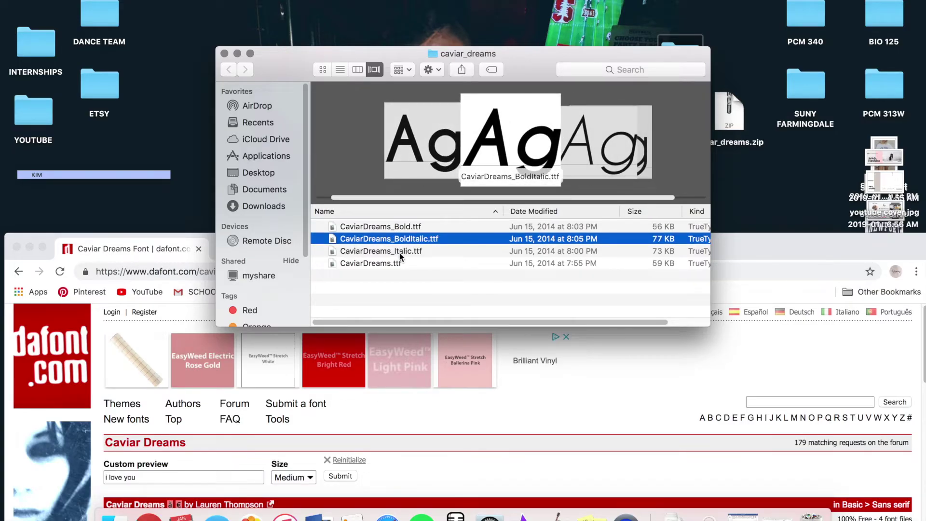
click(399, 252)
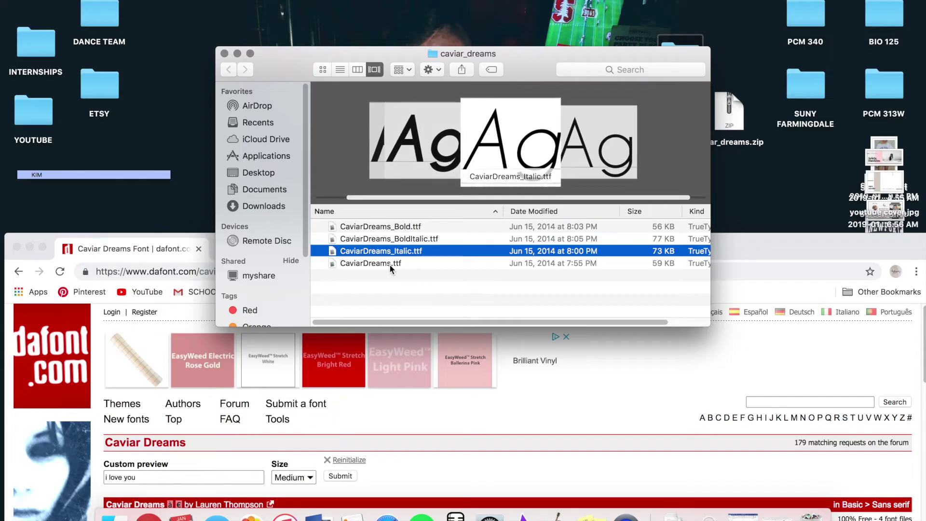
click(389, 266)
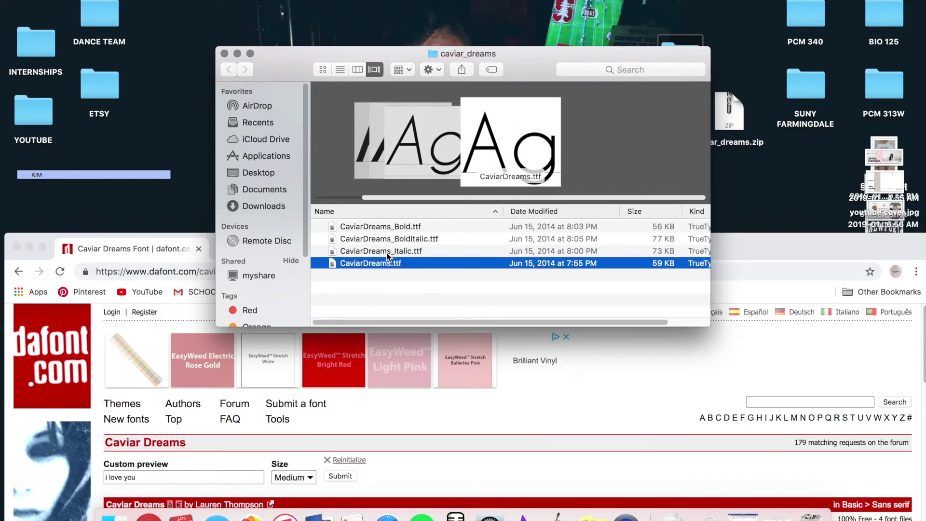
double_click(410, 226)
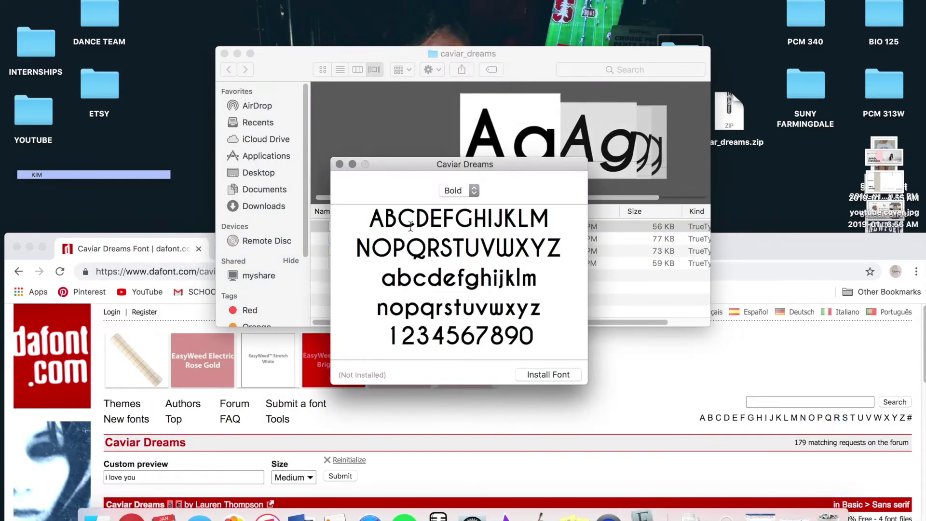
click(548, 375)
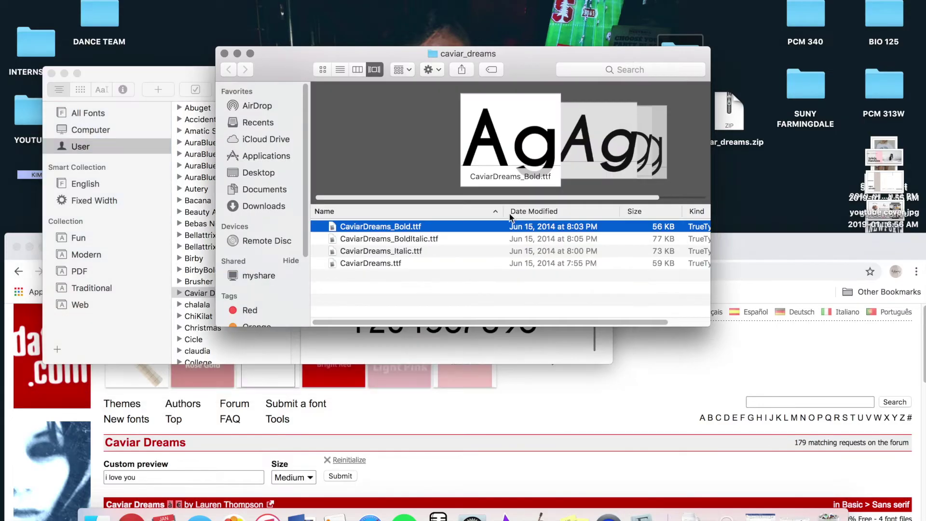
double_click(418, 238)
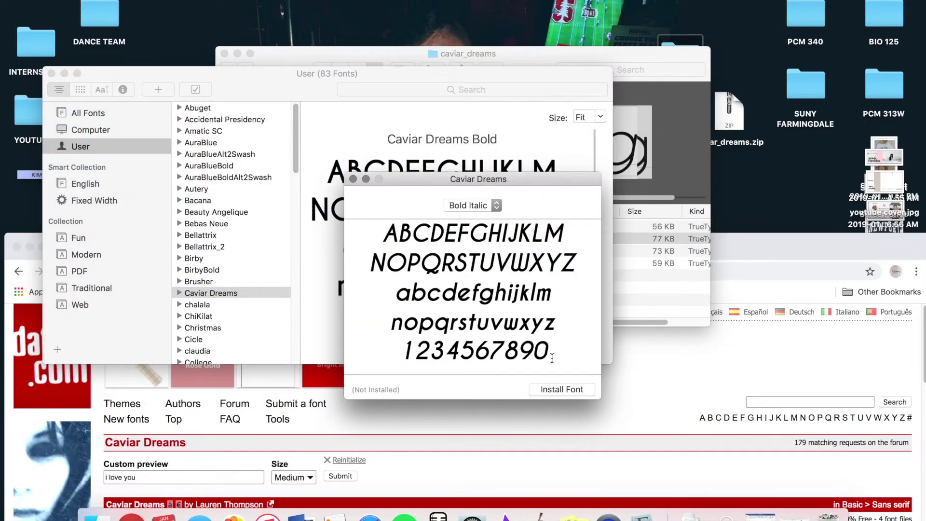
click(560, 389)
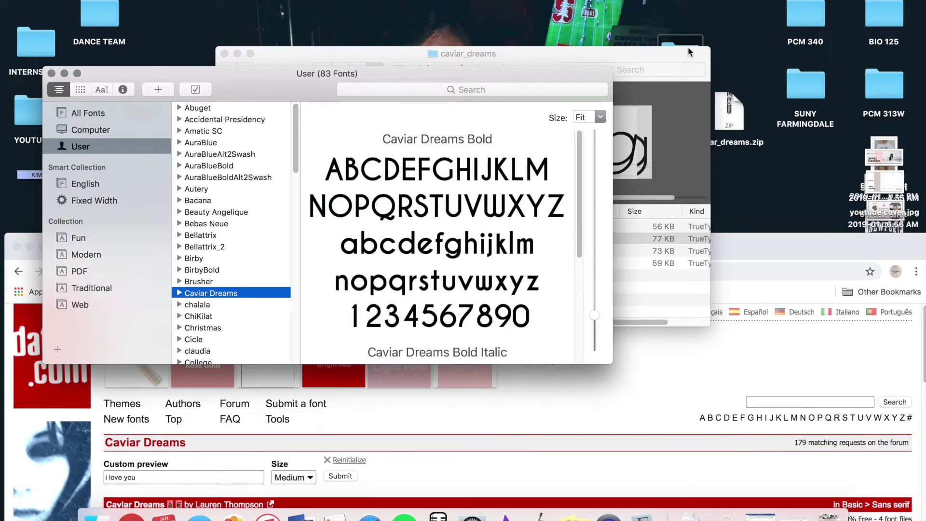
Step: Install the Caviar Dreams Italic and regular styles from the caviar_dreams folder
click(656, 53)
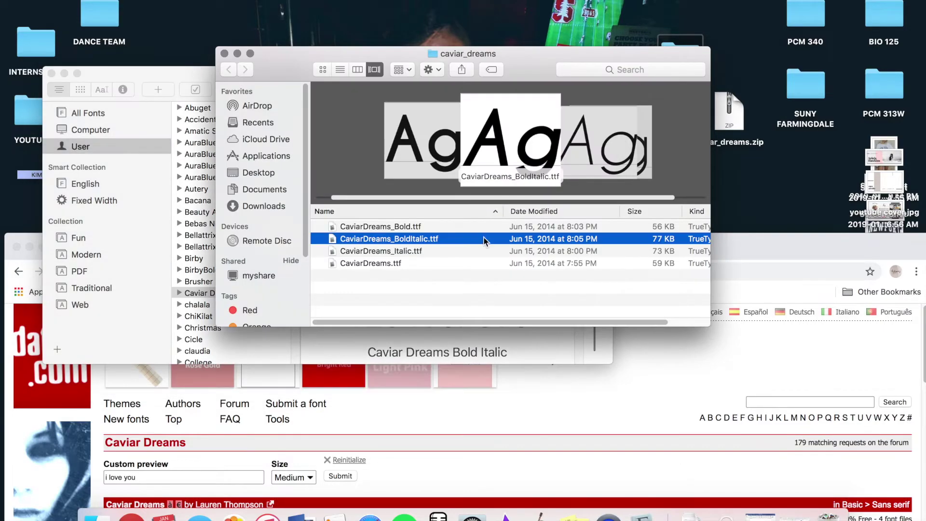
click(409, 250)
double_click(409, 251)
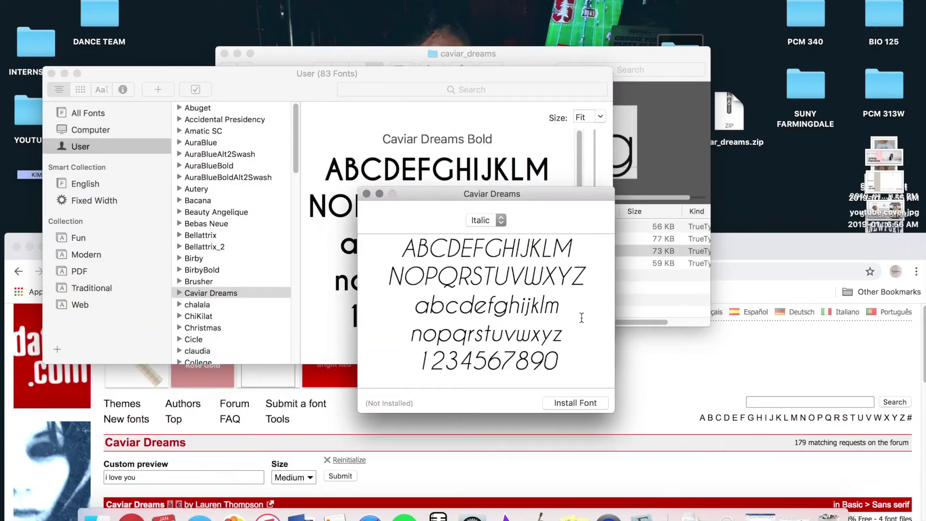
click(575, 403)
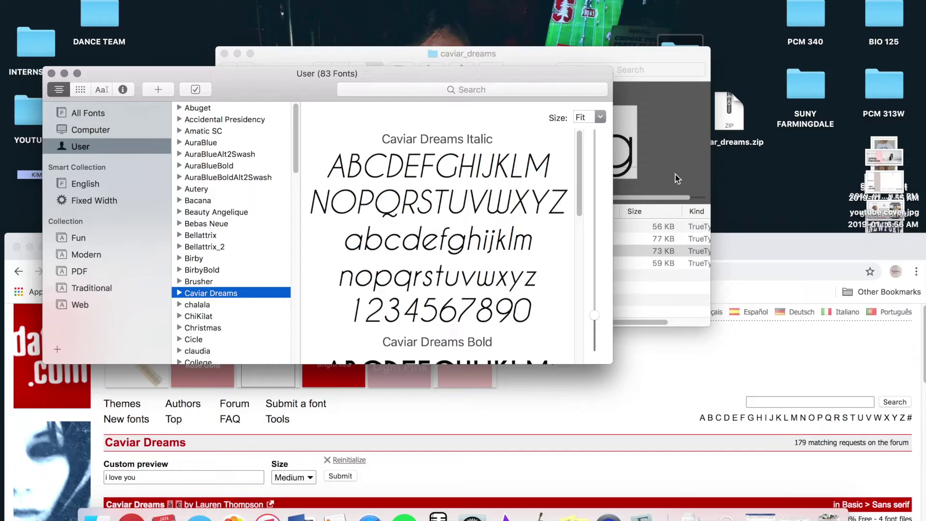
click(657, 58)
double_click(393, 263)
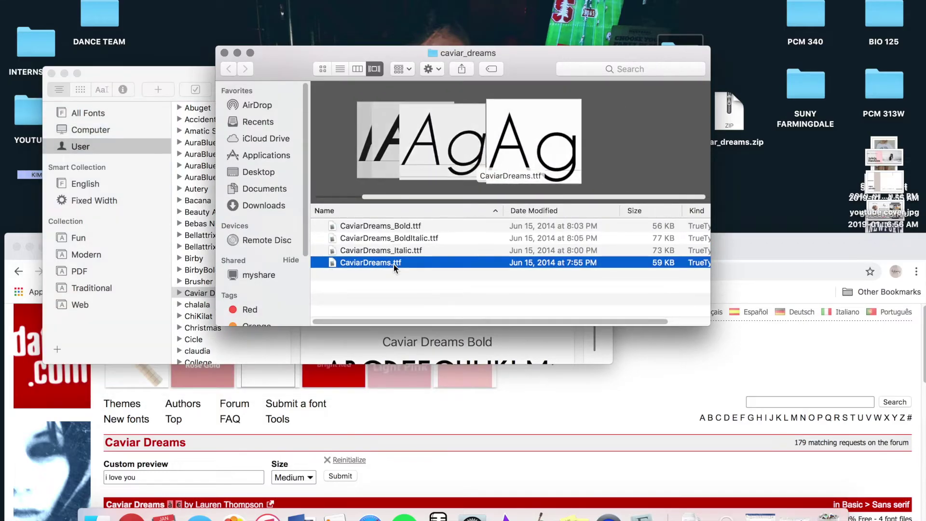
click(588, 411)
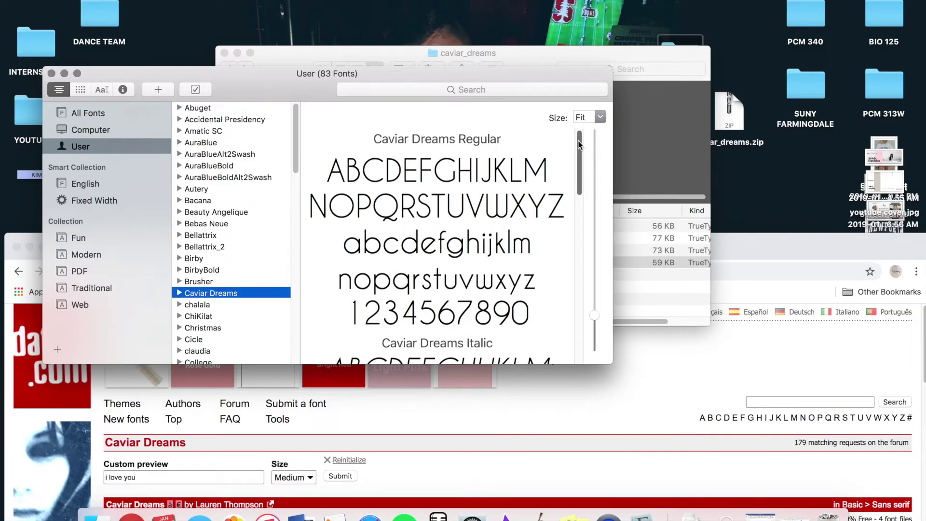
Step: Review the installed Caviar Dreams previews and close Font Book
scroll(583, 207, down, 5)
drag(583, 206, 579, 316)
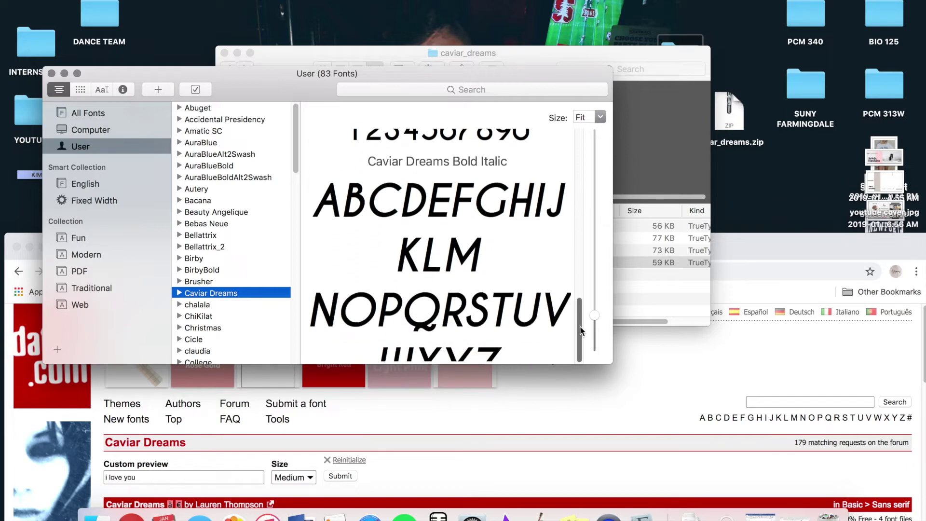
click(51, 74)
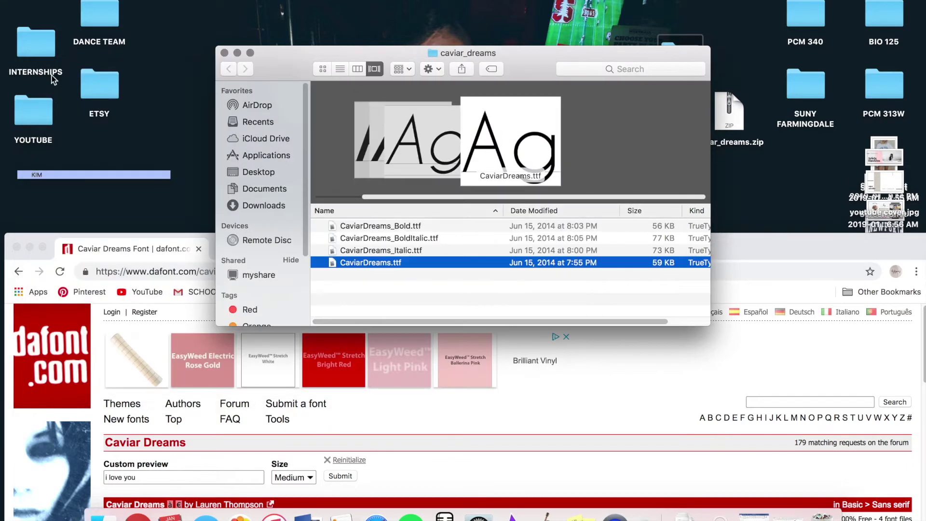
Step: Close the caviar_dreams folder, move the browser up, and launch Microsoft Word
click(225, 53)
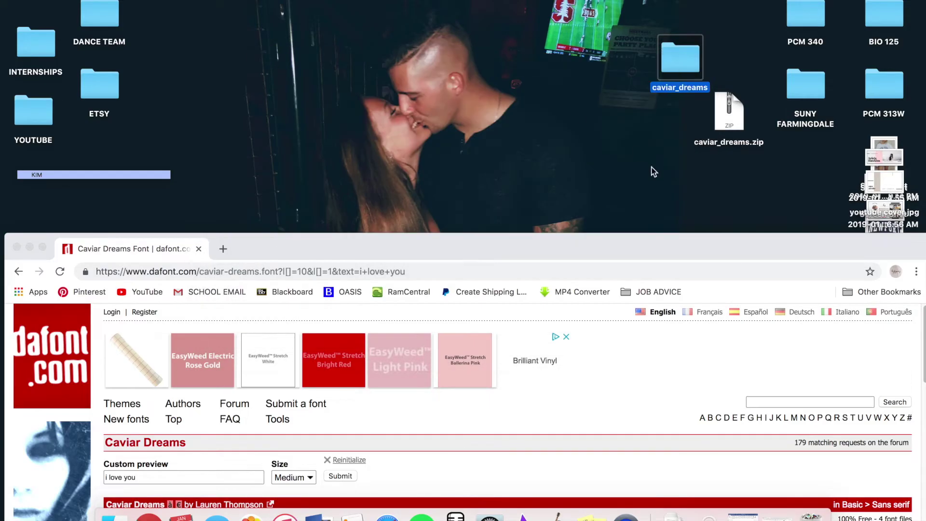
drag(629, 253, 627, 6)
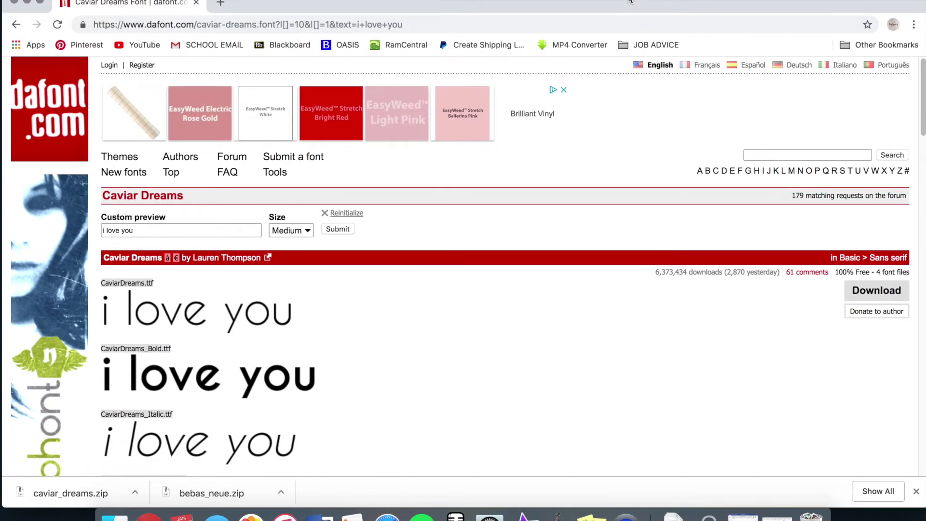
click(336, 515)
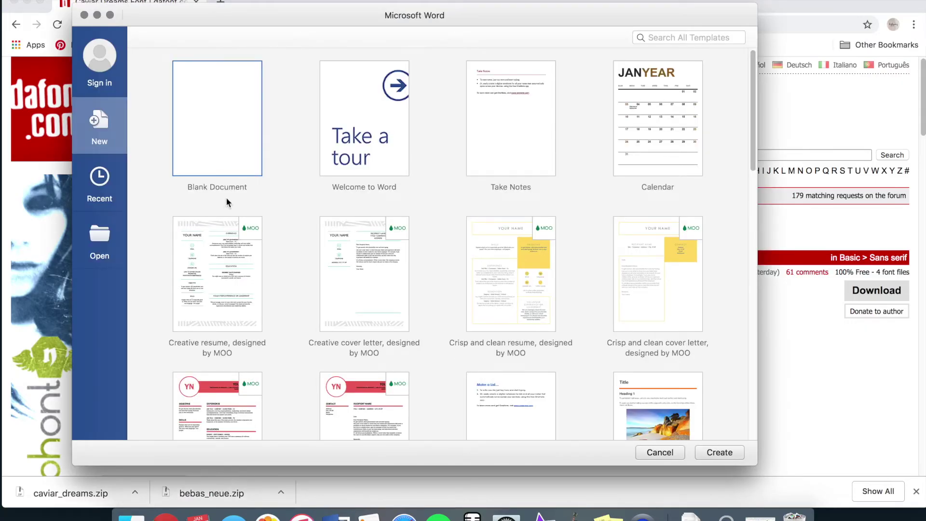
Step: Open FONTS.docx from recent documents and scroll to the Basic Sans Fonts list
click(77, 0)
mouse_move(111, 30)
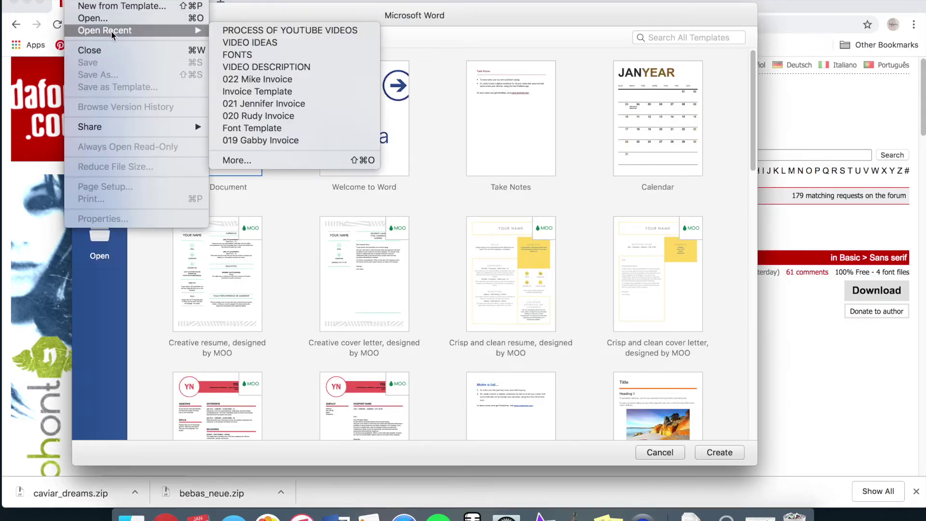
click(243, 56)
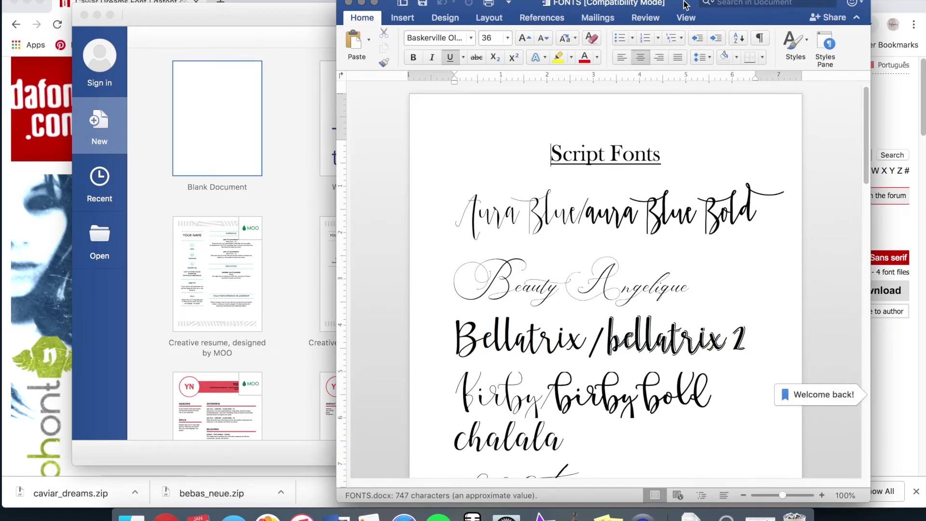
drag(755, 22, 625, 14)
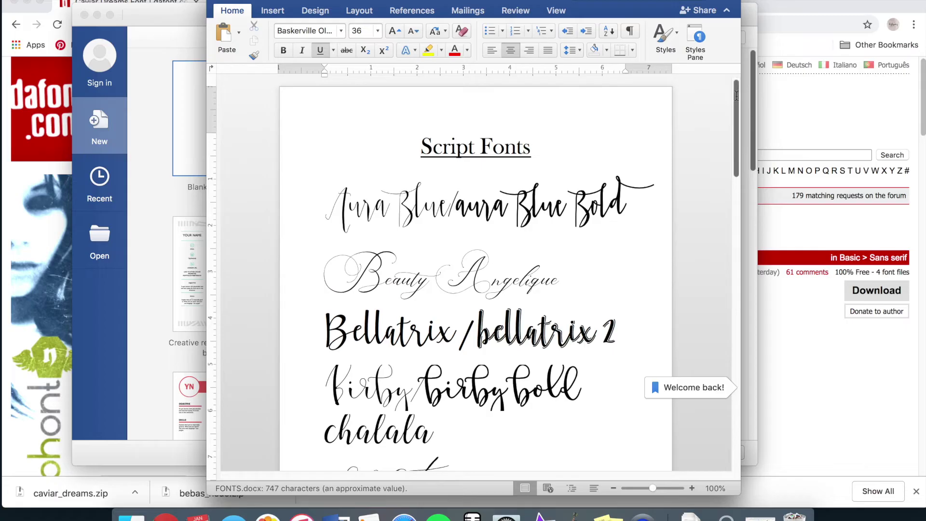
drag(737, 95, 719, 338)
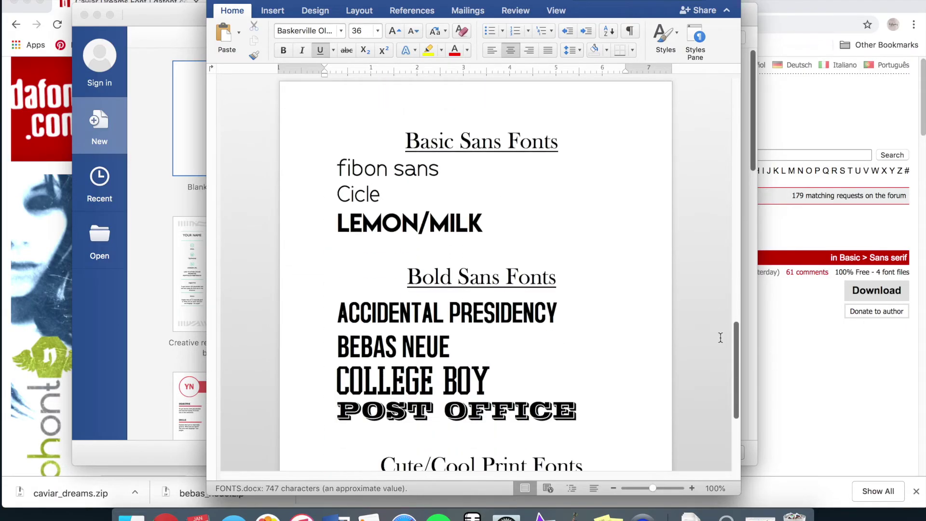
Step: Add a new line 'Caviar Dreams' below fibon sans
click(442, 168)
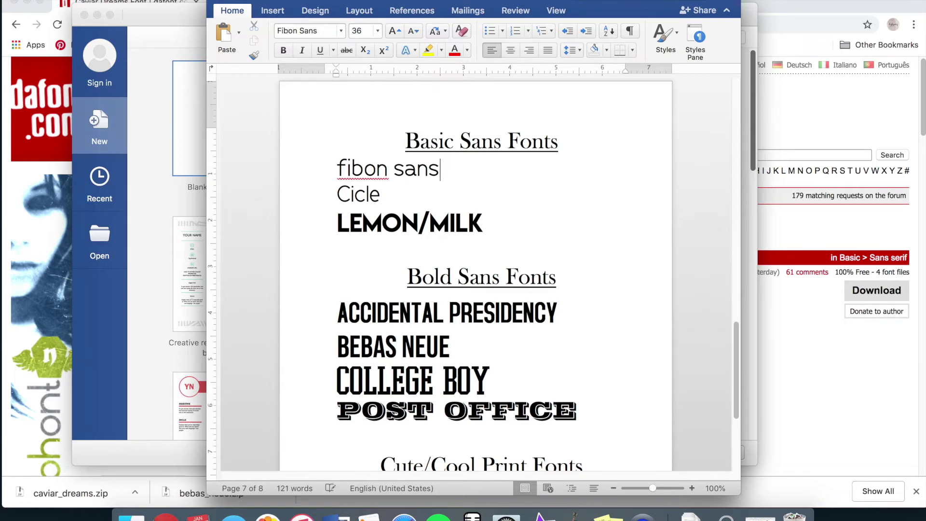
key(Return)
text(Caviar)
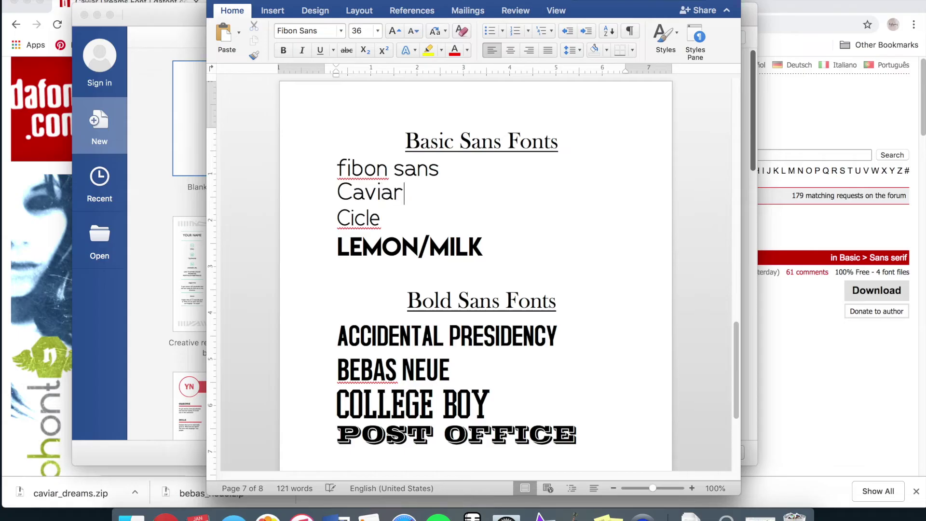
text( Dreams)
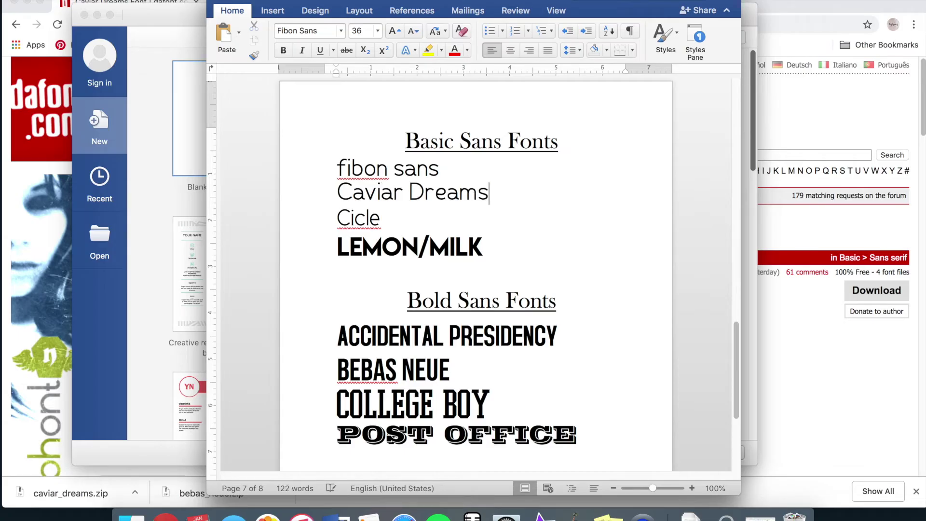
click(317, 32)
Step: Set the Caviar Dreams line in the Caviar Dreams font
triple_click(378, 195)
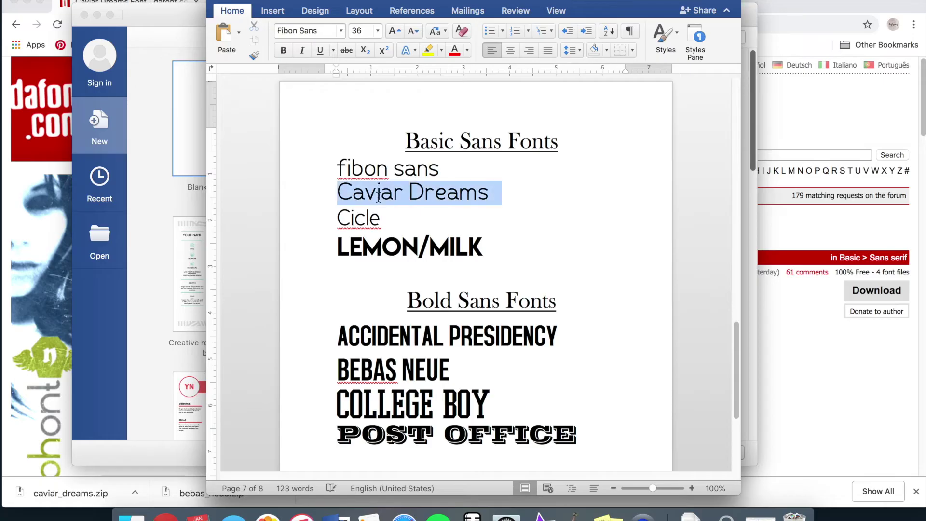
click(321, 33)
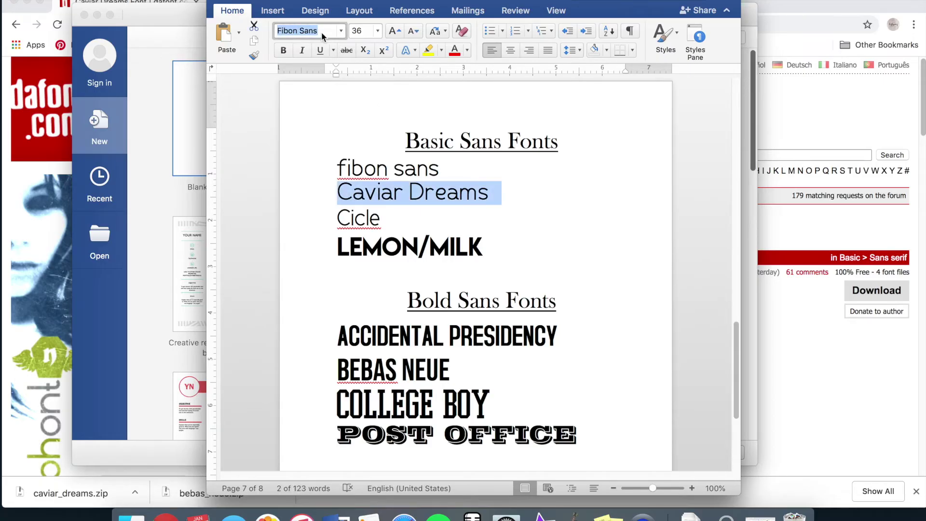
text(Caviar Dreams)
key(Return)
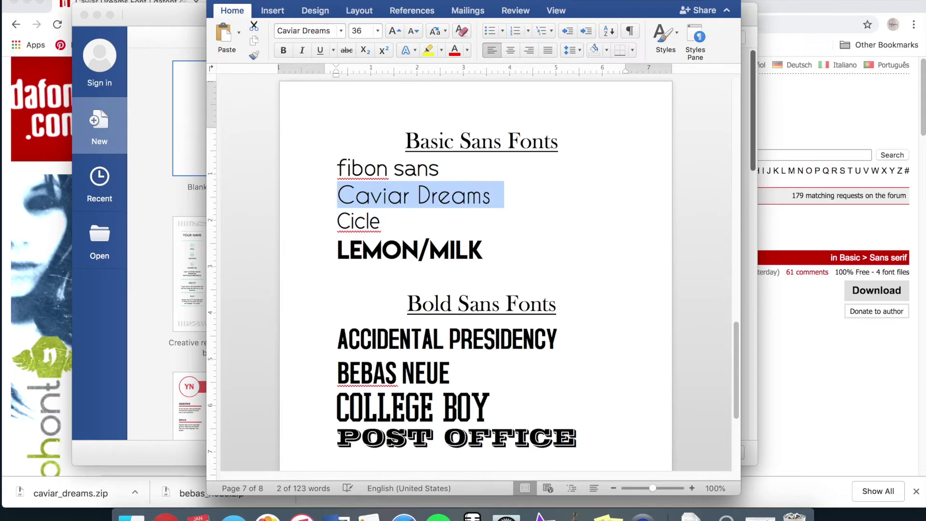
click(471, 216)
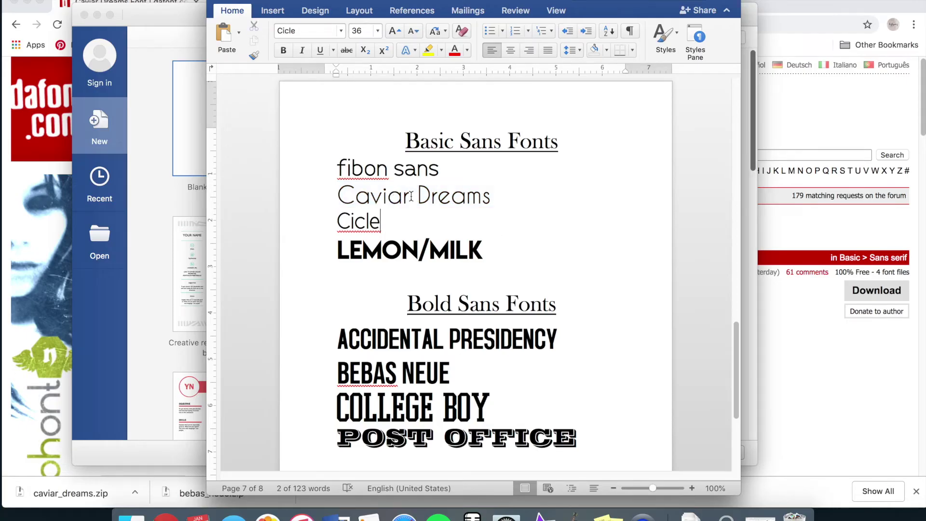
drag(343, 193, 504, 198)
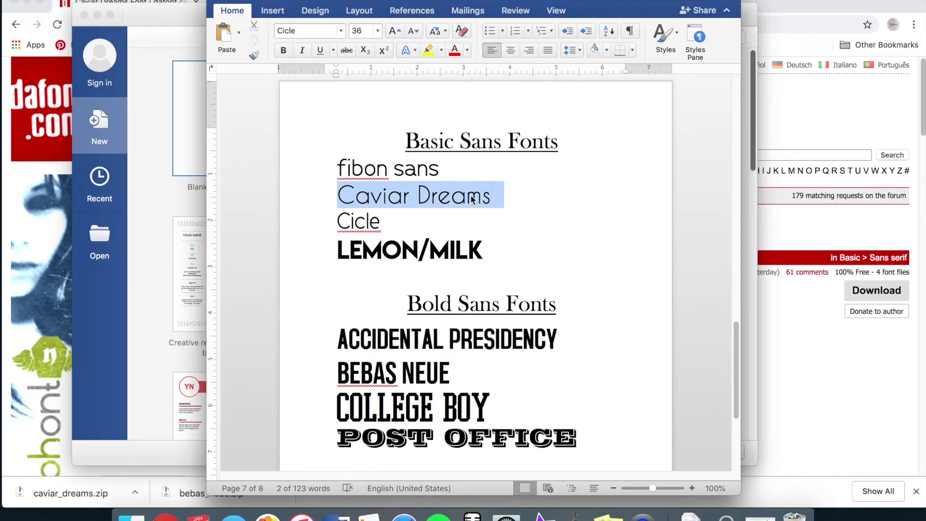
click(341, 32)
mouse_move(367, 138)
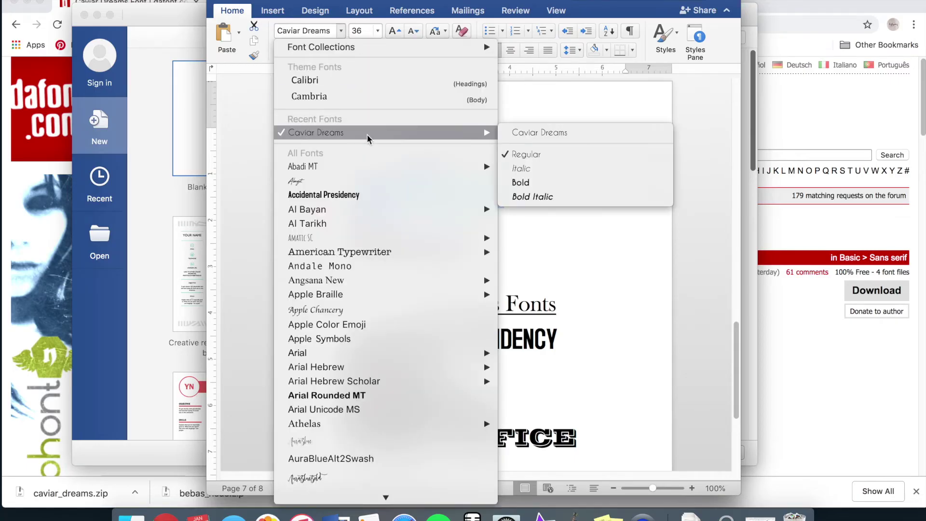
click(542, 168)
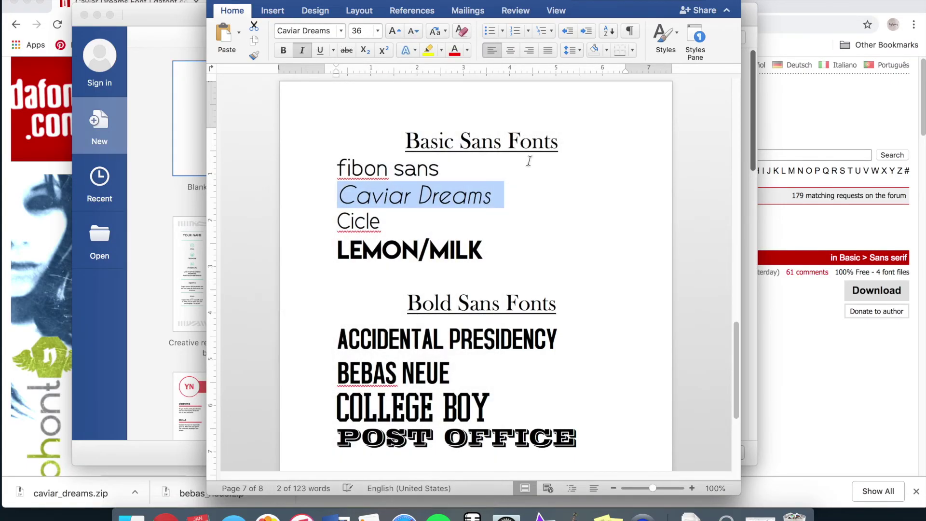
click(341, 30)
mouse_move(394, 135)
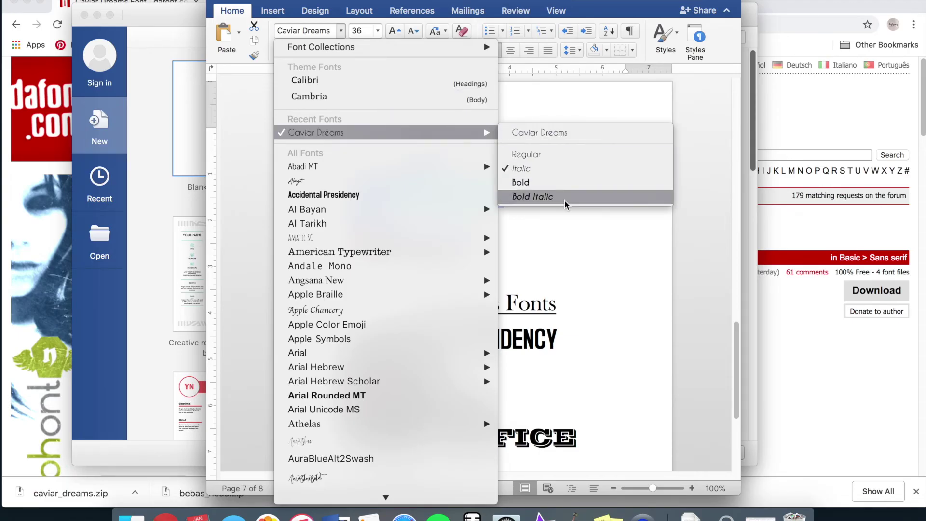
click(532, 196)
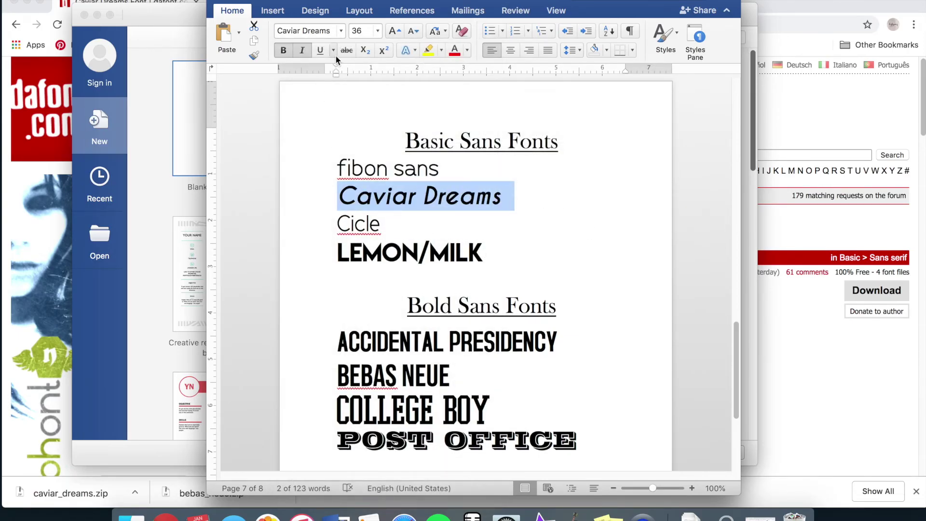
key(super+z)
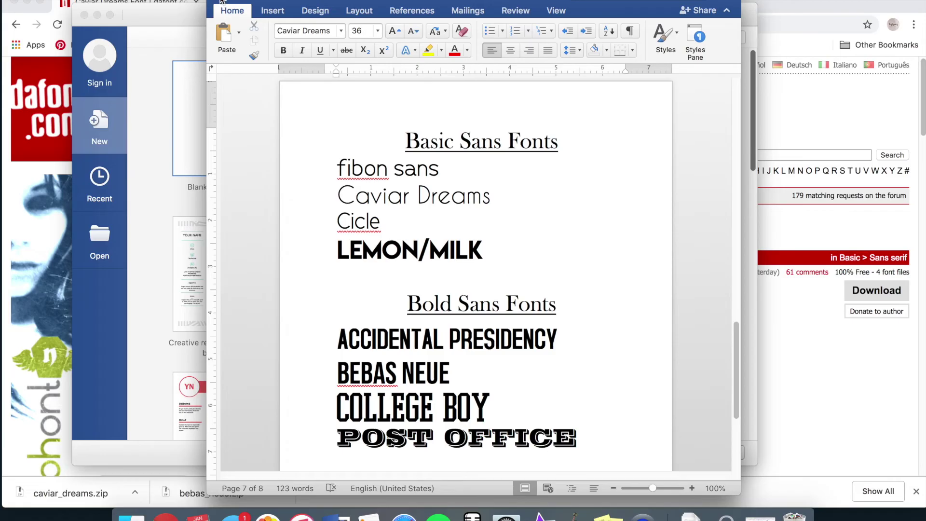
click(168, 18)
Step: Close Word's template gallery to return to the Caviar Dreams page in Chrome
click(85, 16)
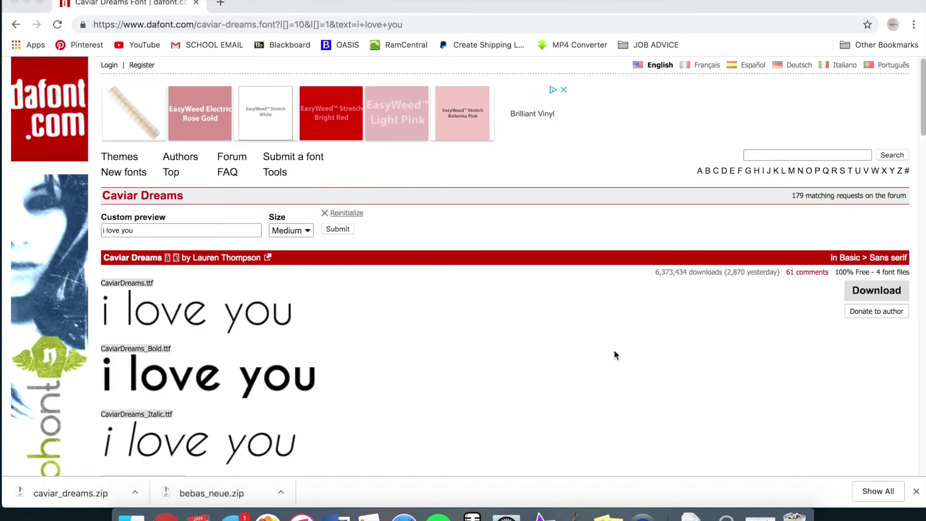